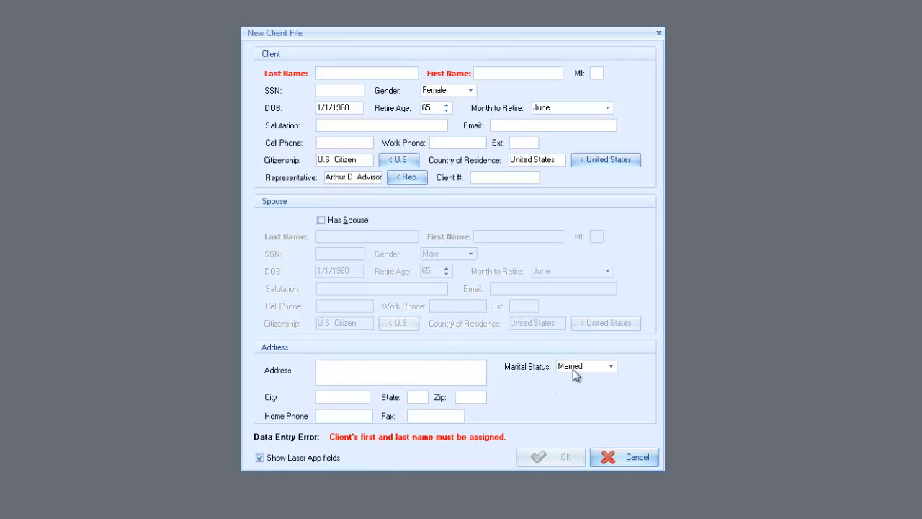
Create the new client file with the client's last and first name, gender Male and date of birth.
type("Do")
type("John")
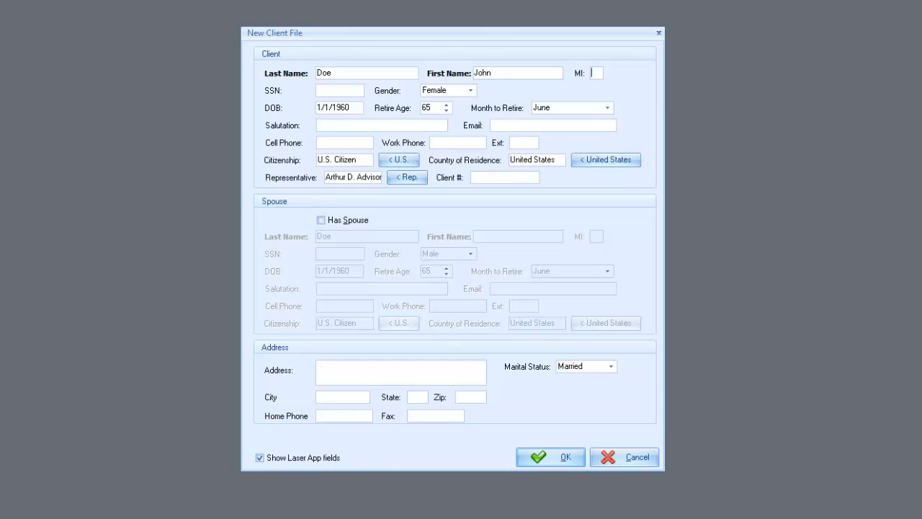
left_click(470, 90)
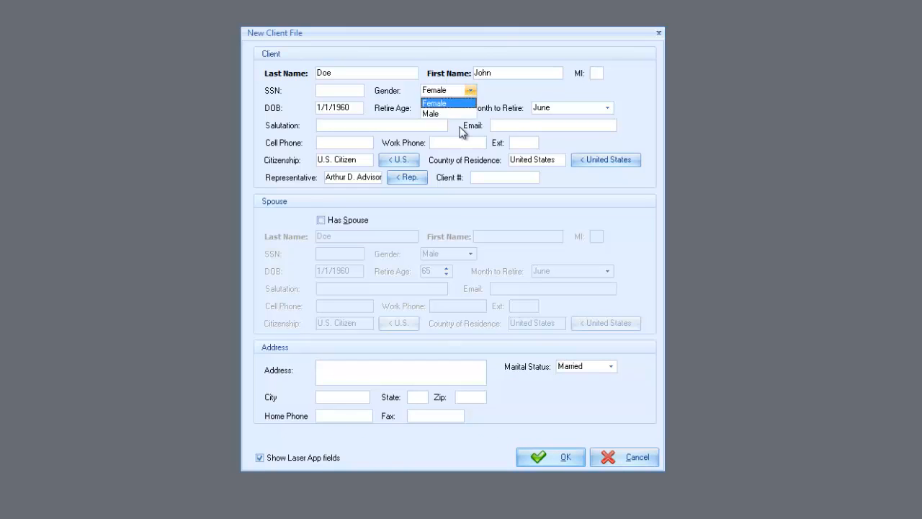
left_click(461, 113)
left_click(361, 108)
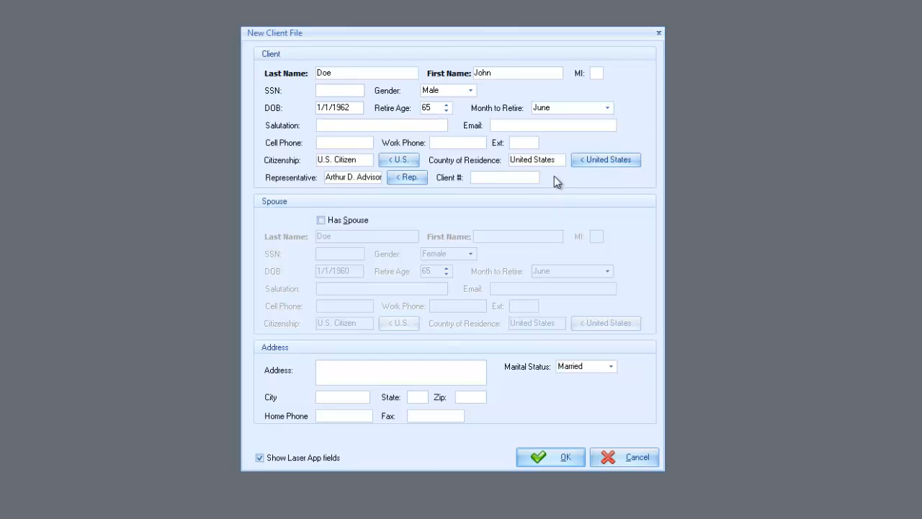
left_click(550, 459)
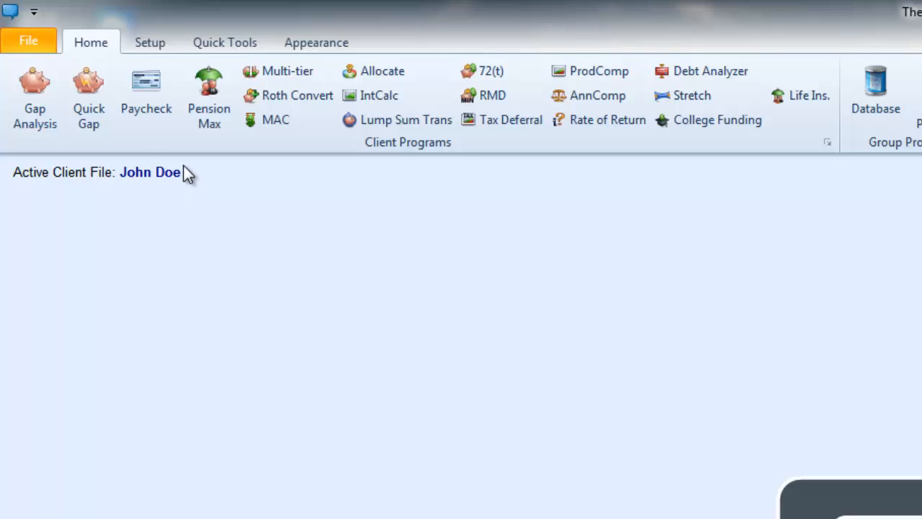
Open the active client's details for modification and accept them without changes.
left_click(38, 43)
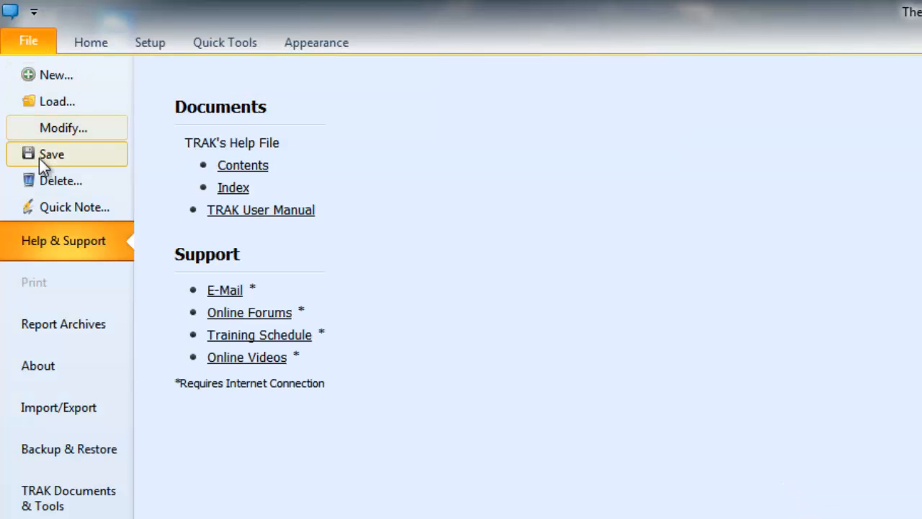
left_click(53, 128)
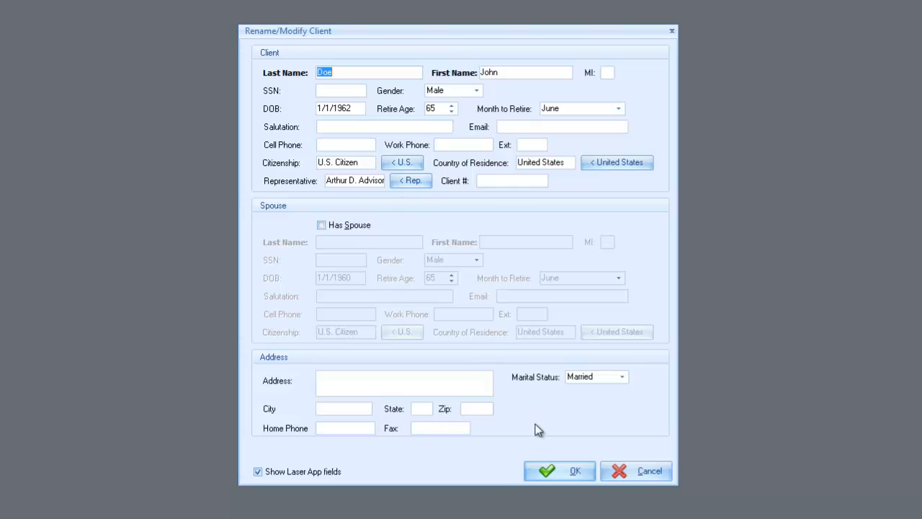
left_click(551, 476)
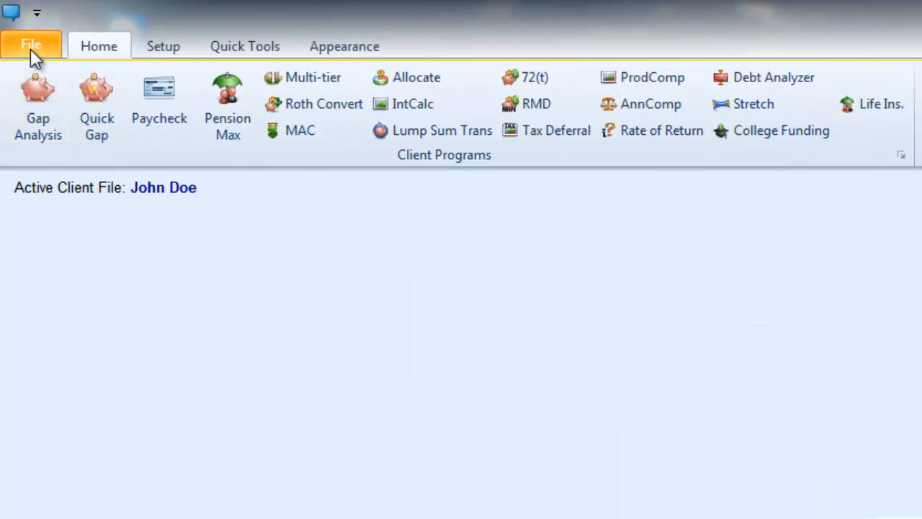
Open the list of clients to load, review the group Joe's Tool Shop, and reset the filter to all groups.
left_click(30, 48)
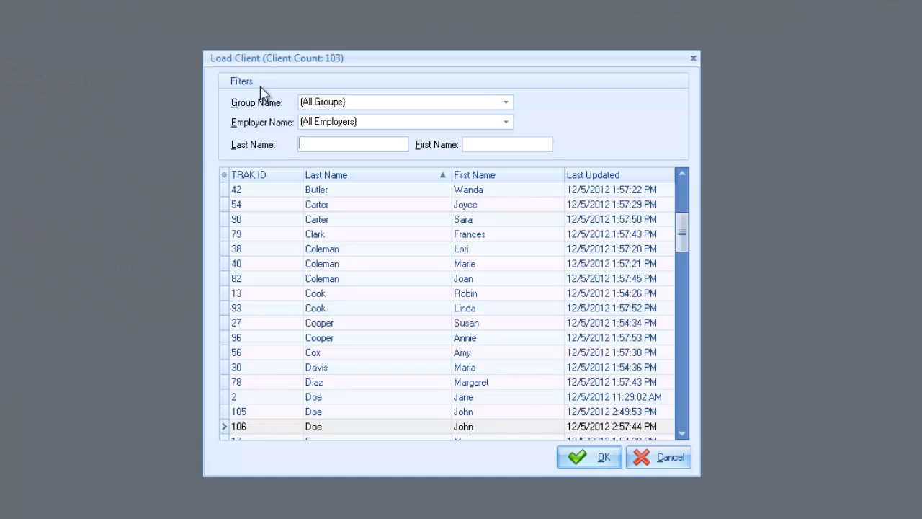
left_click_drag(682, 238, 682, 195)
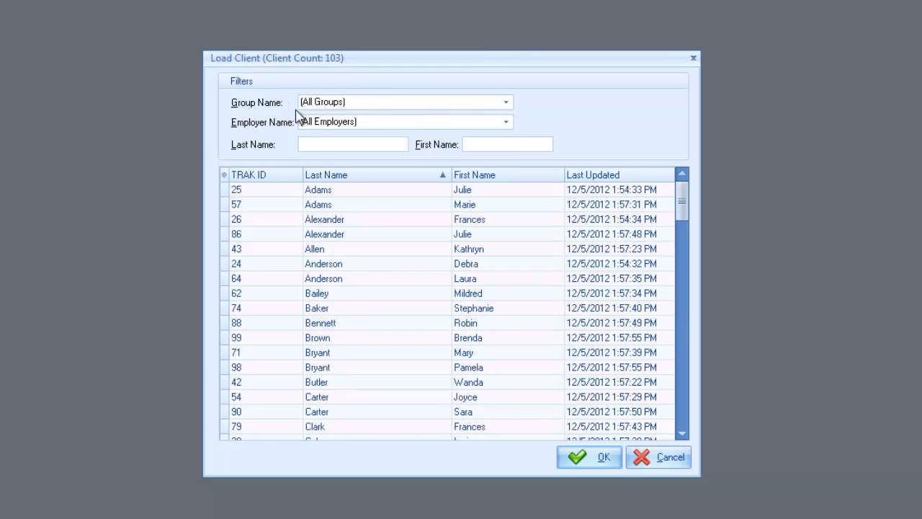
left_click(506, 106)
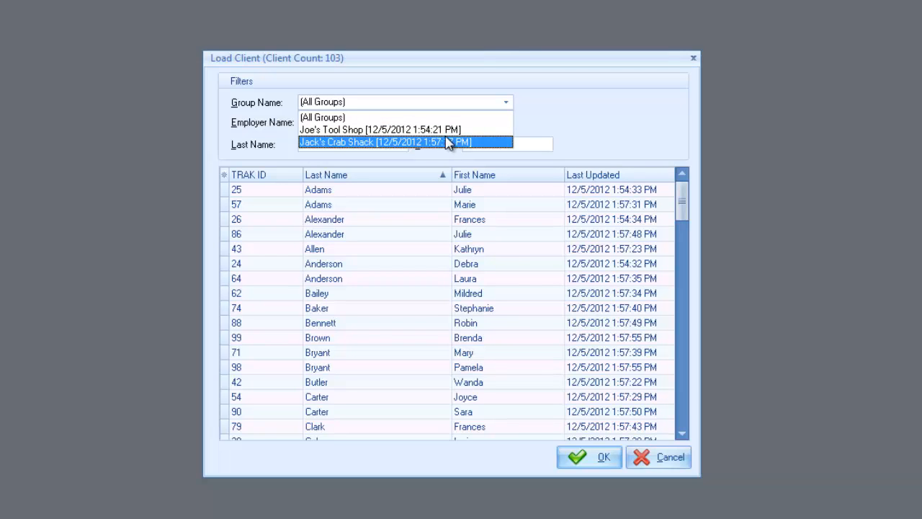
left_click(447, 129)
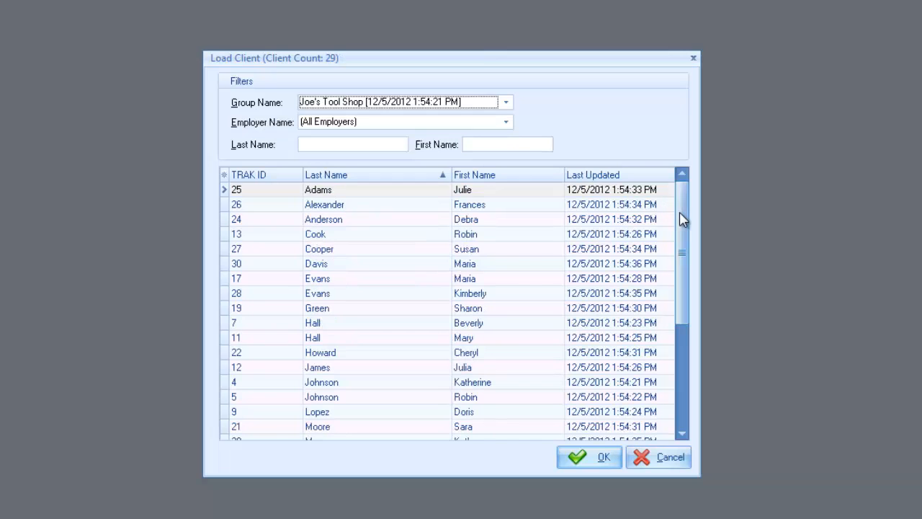
left_click_drag(682, 219, 682, 367)
left_click_drag(686, 309, 692, 190)
left_click(455, 105)
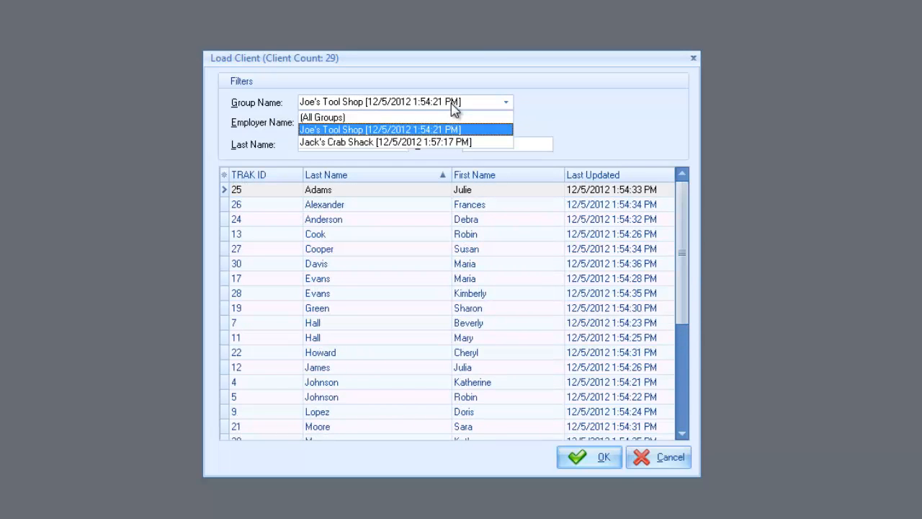
left_click(441, 118)
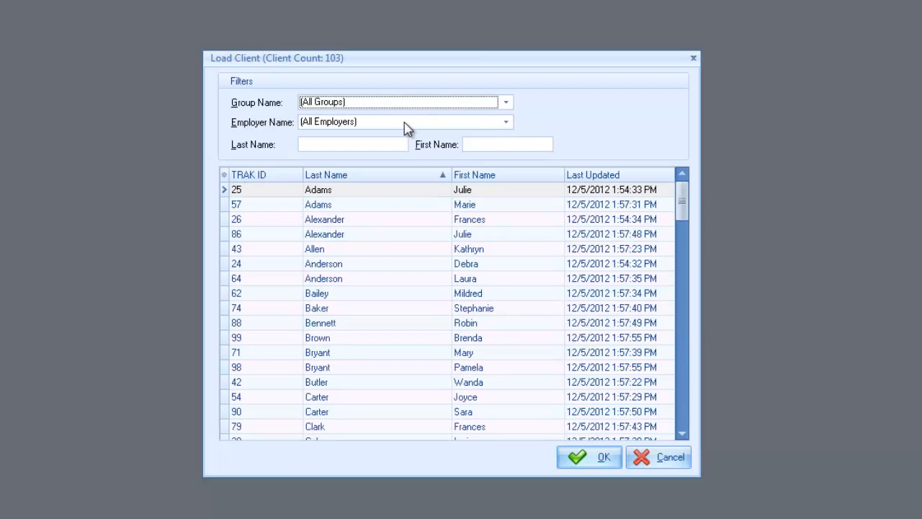
Filter the client list by the employer Joe's Tool Shop, review it, and reset the filter to all employers.
left_click(506, 124)
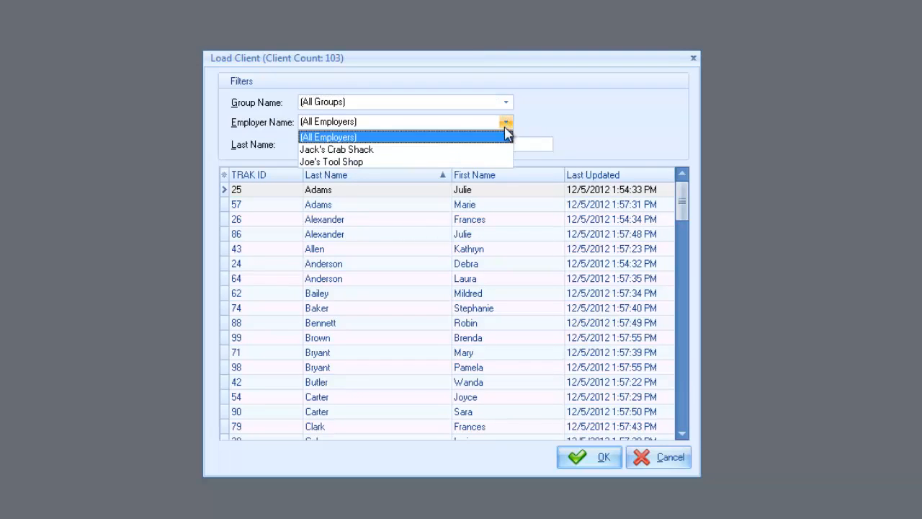
left_click(386, 161)
left_click_drag(680, 239, 680, 407)
left_click_drag(680, 344, 616, 175)
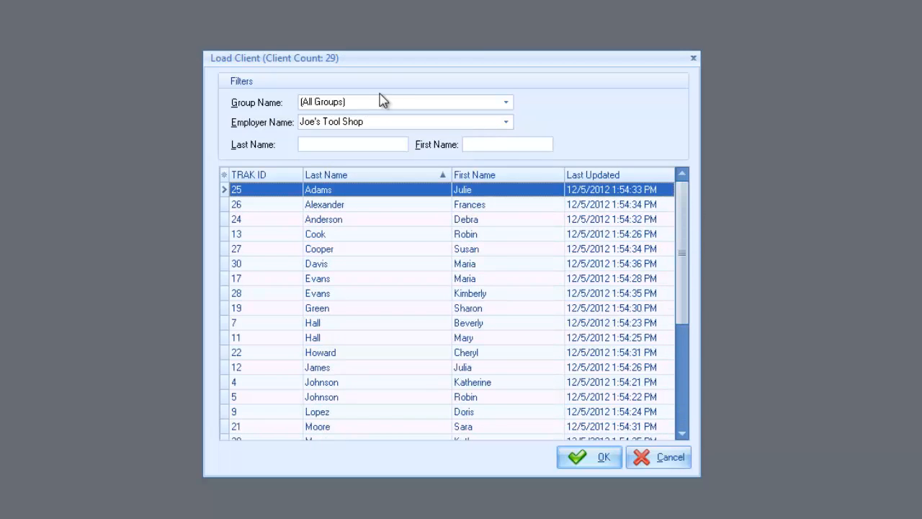
left_click(471, 125)
left_click(357, 130)
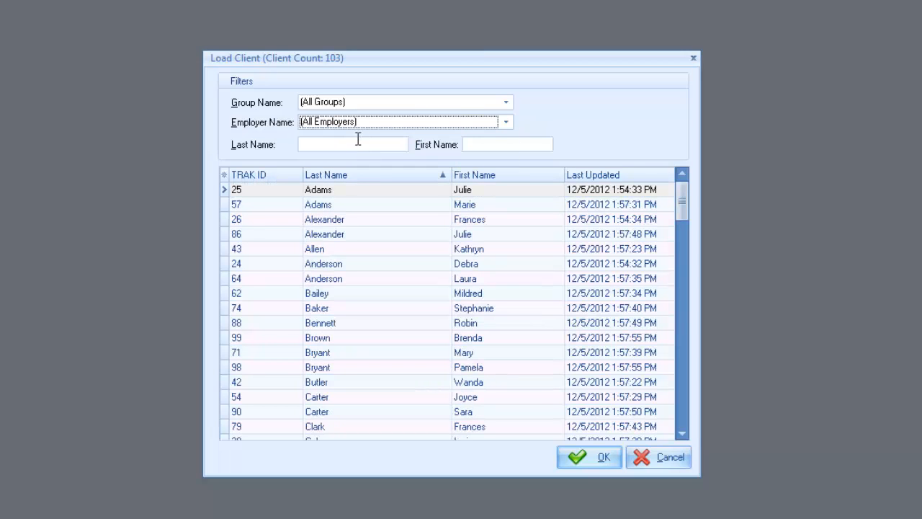
Filter the list by the client's last and first name, and load the most recently updated matching file.
left_click(355, 143)
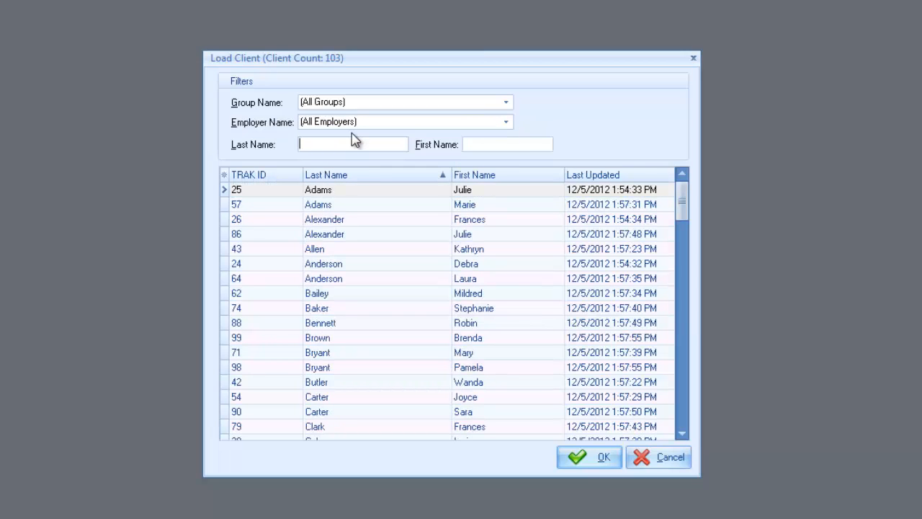
type("Doe")
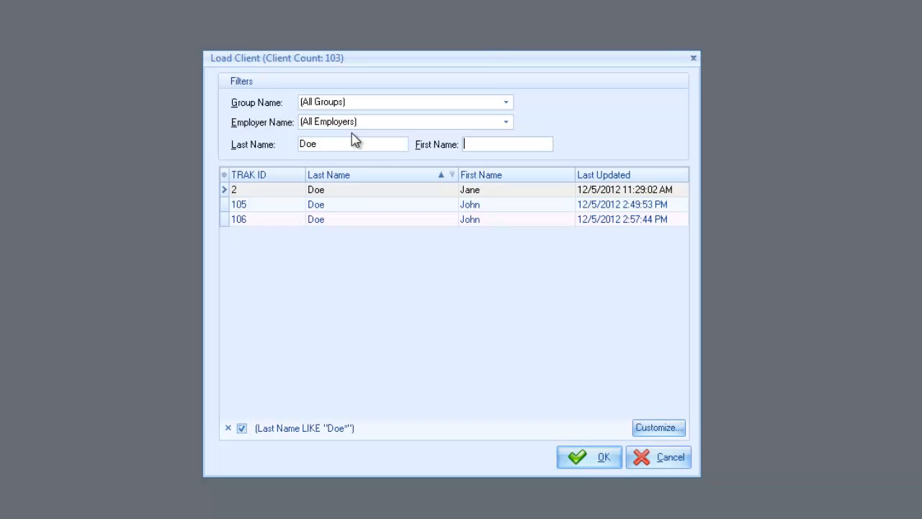
key("shift+Tab")
key("BackSpace")
type("John")
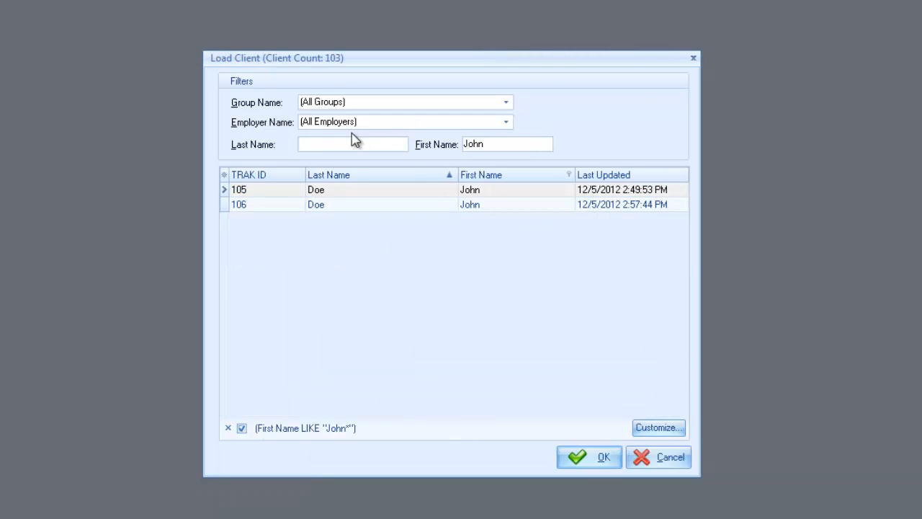
key("shift+Tab")
type("Doe")
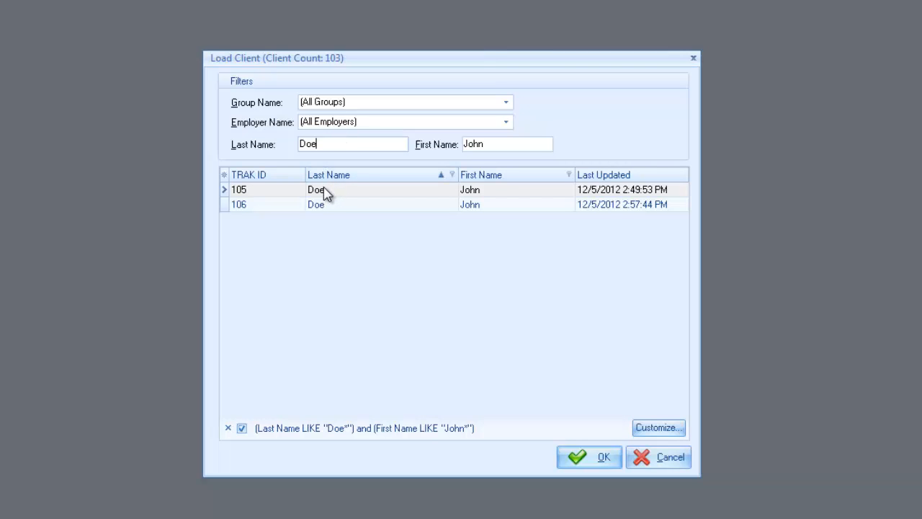
left_click(322, 216)
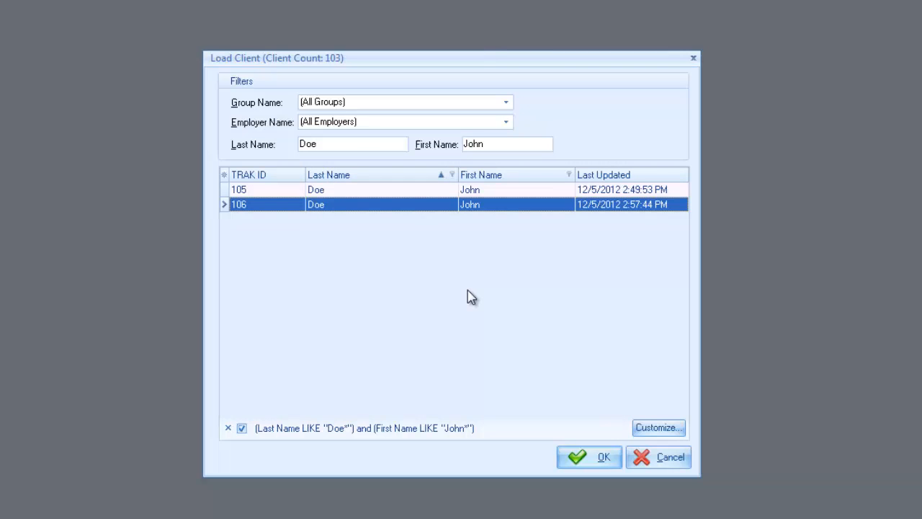
left_click(603, 448)
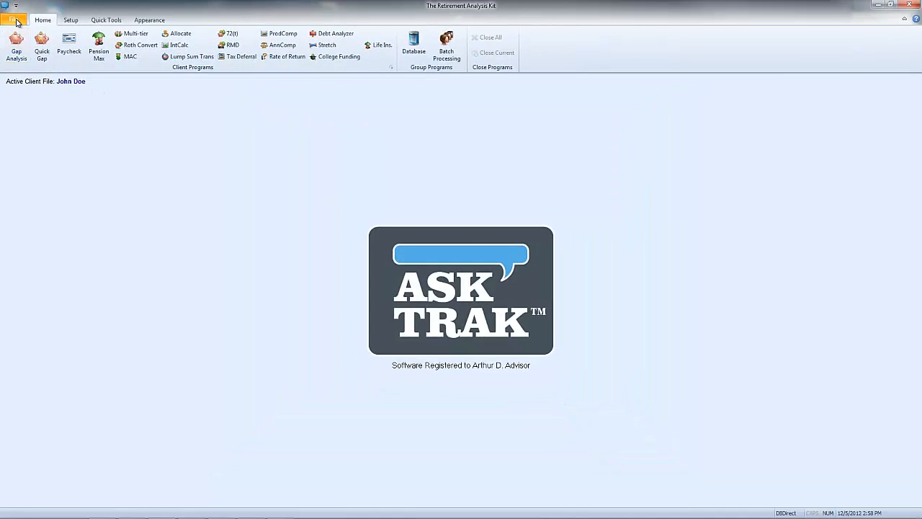
Open the list for deleting client files and browse it from its beginning.
left_click(16, 20)
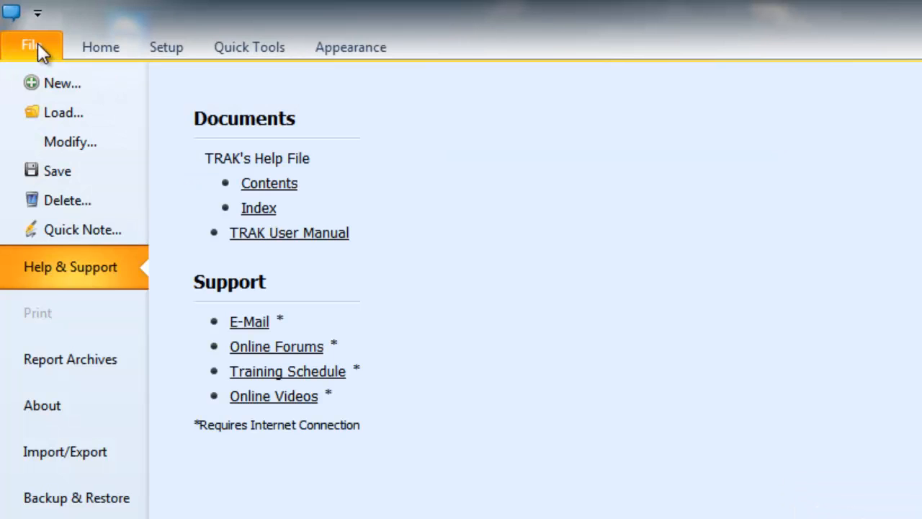
left_click(70, 201)
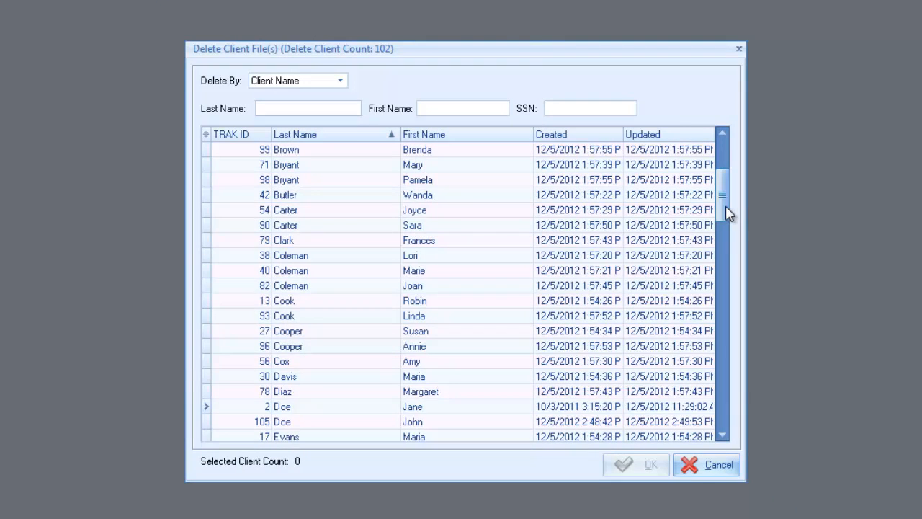
left_click_drag(728, 212, 727, 165)
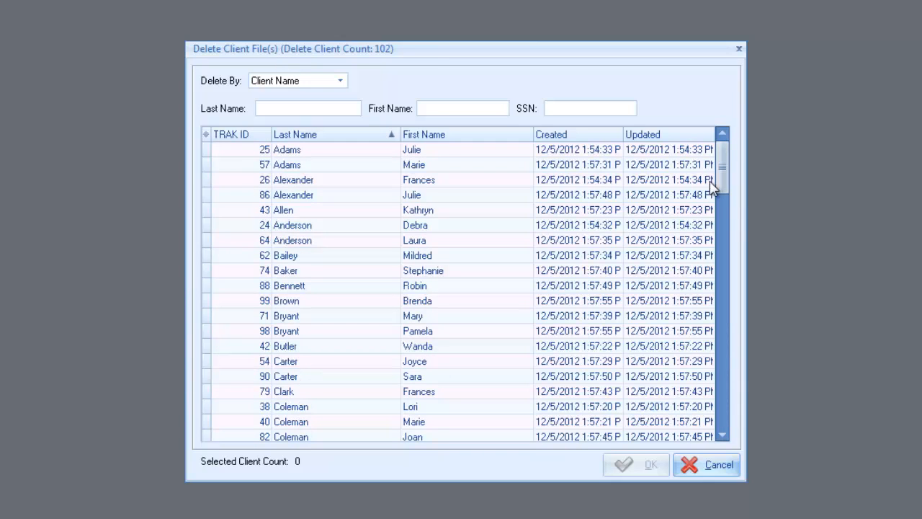
left_click_drag(721, 209, 727, 148)
Switch deletion to Group Name, select the group Joe's Tool Shop, and return to deletion by Client Name.
left_click(342, 84)
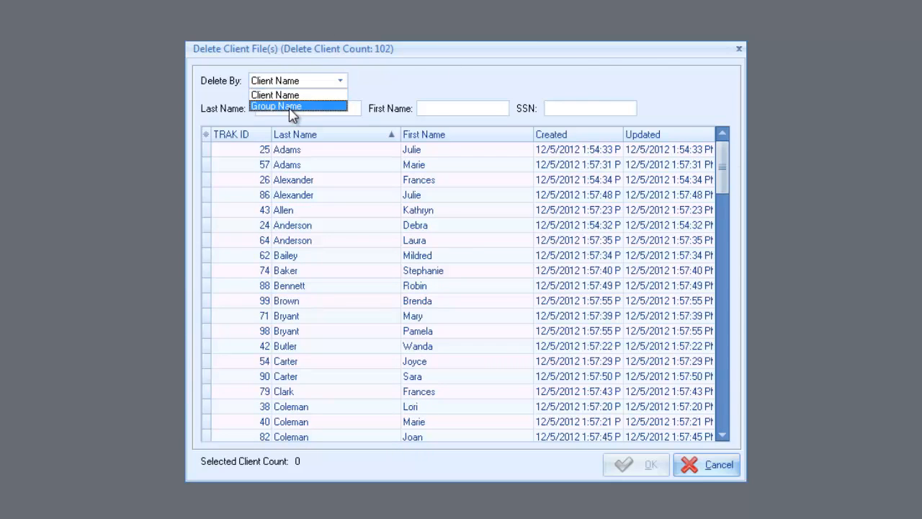
left_click(292, 111)
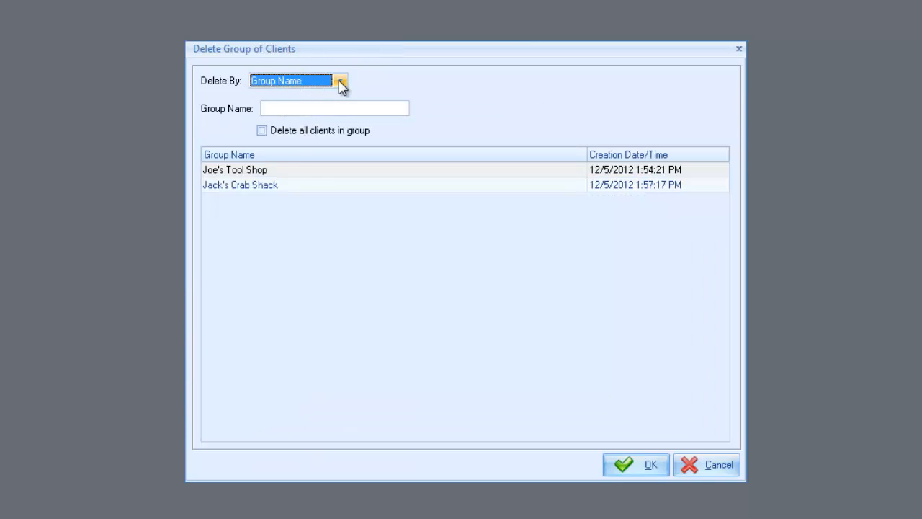
left_click(268, 174)
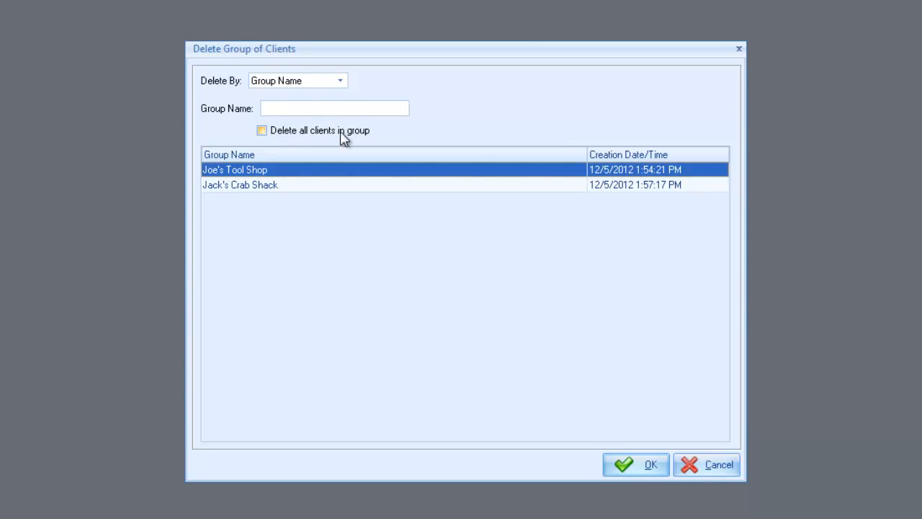
left_click(342, 81)
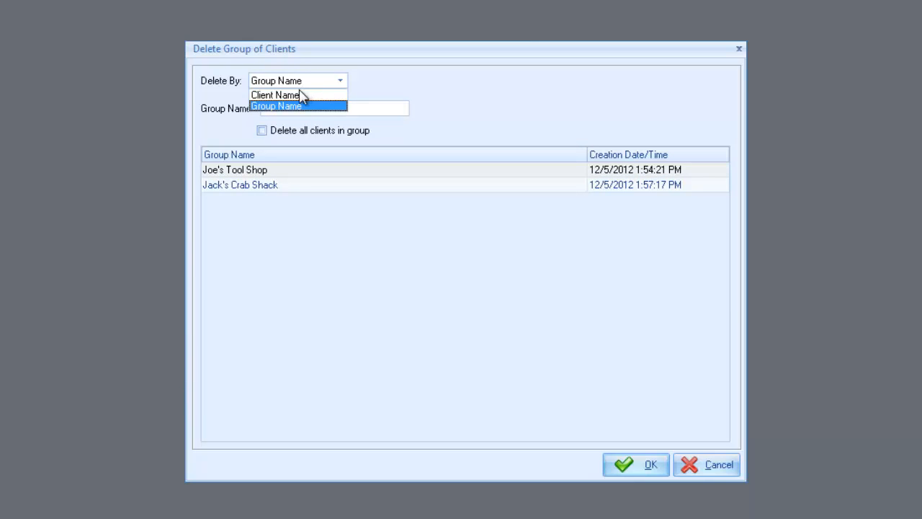
left_click(303, 93)
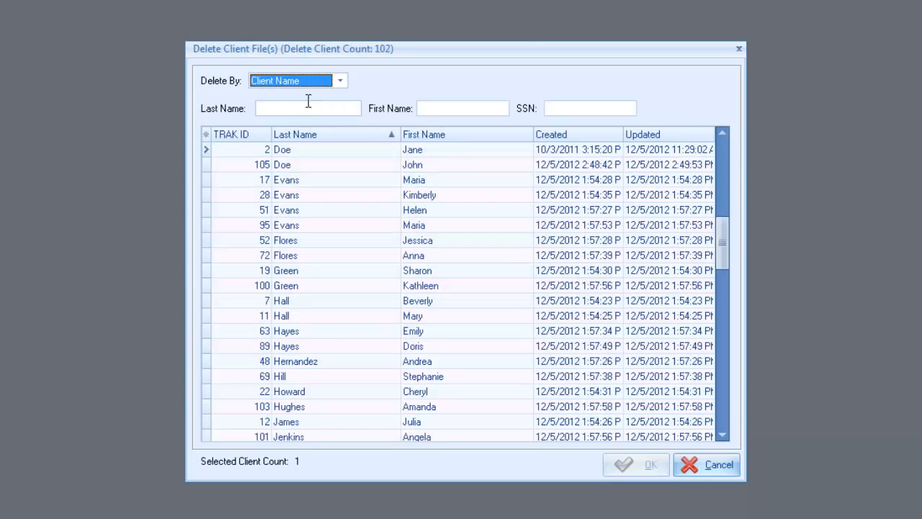
Find the duplicate client file by the client's last and first name and delete it permanently.
left_click(308, 108)
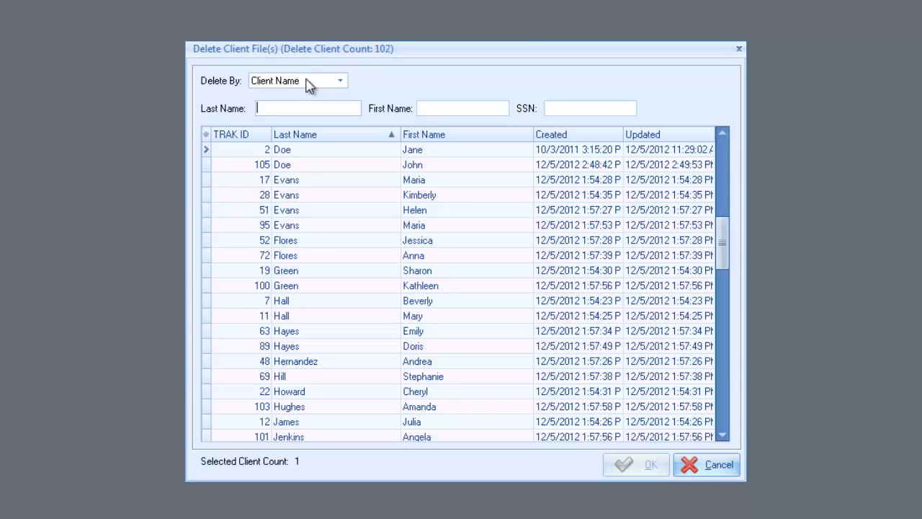
type("Doe")
key("Tab")
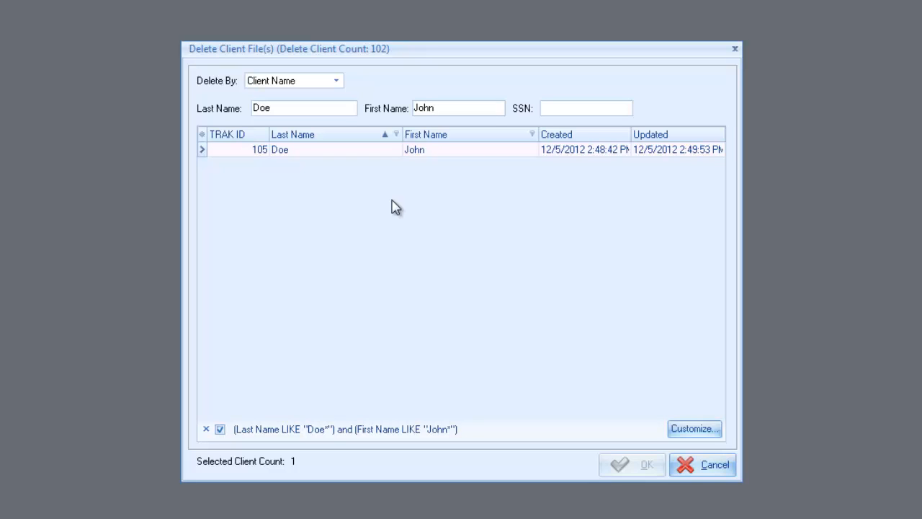
left_click(308, 152)
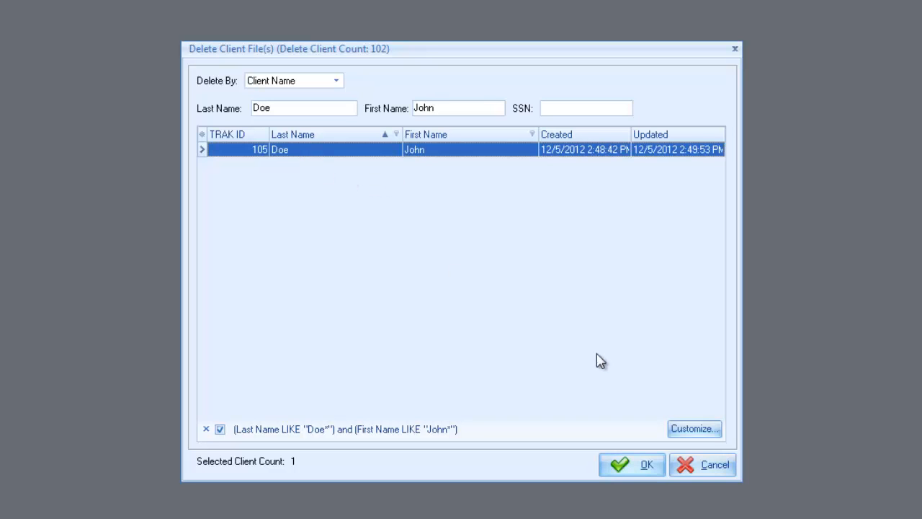
left_click(644, 465)
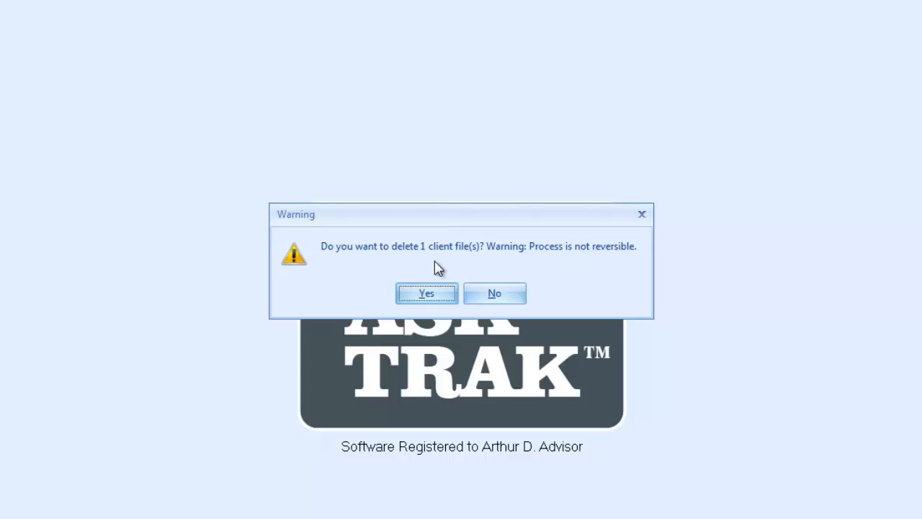
left_click(428, 294)
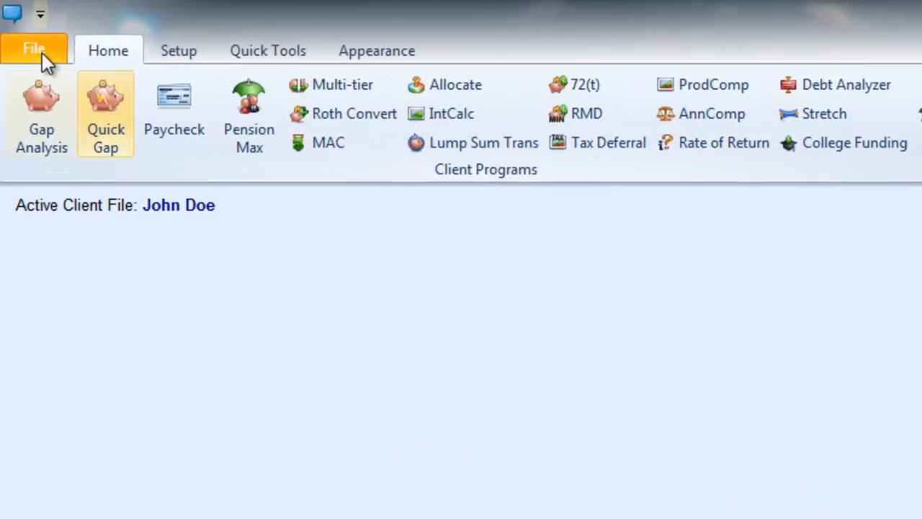
Reload the remaining client file, filtering the load list by the client's last and first name.
left_click(45, 58)
left_click(68, 119)
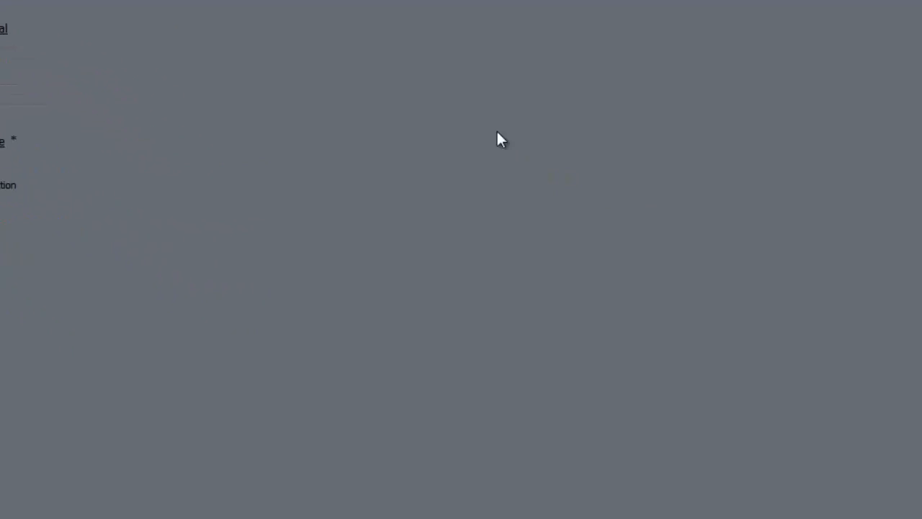
type("Doe")
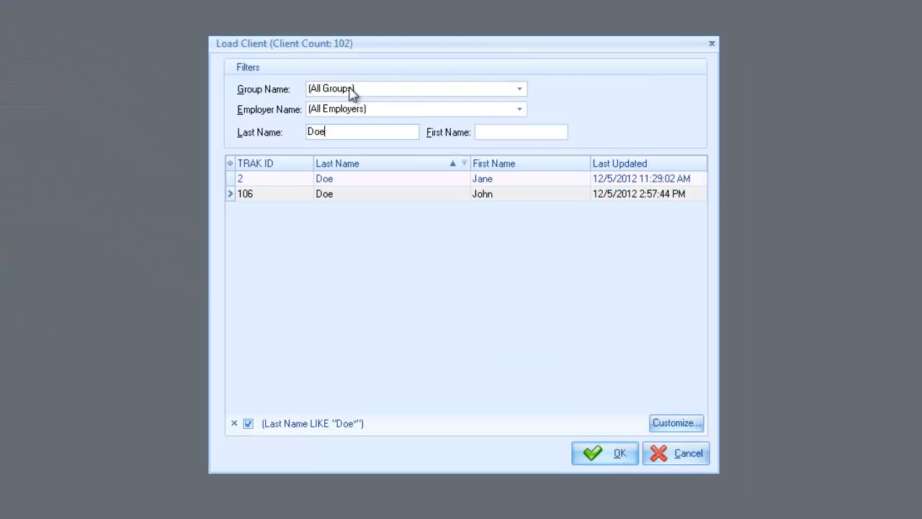
type("John")
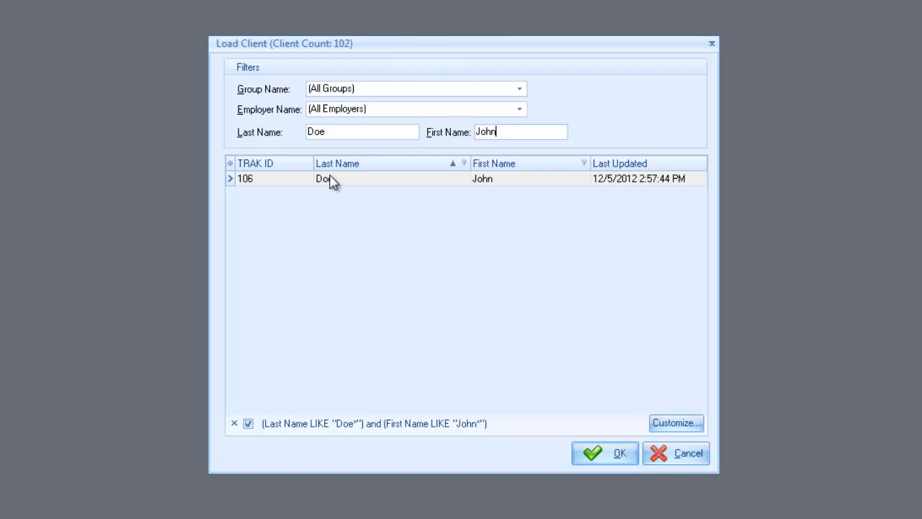
left_click(605, 453)
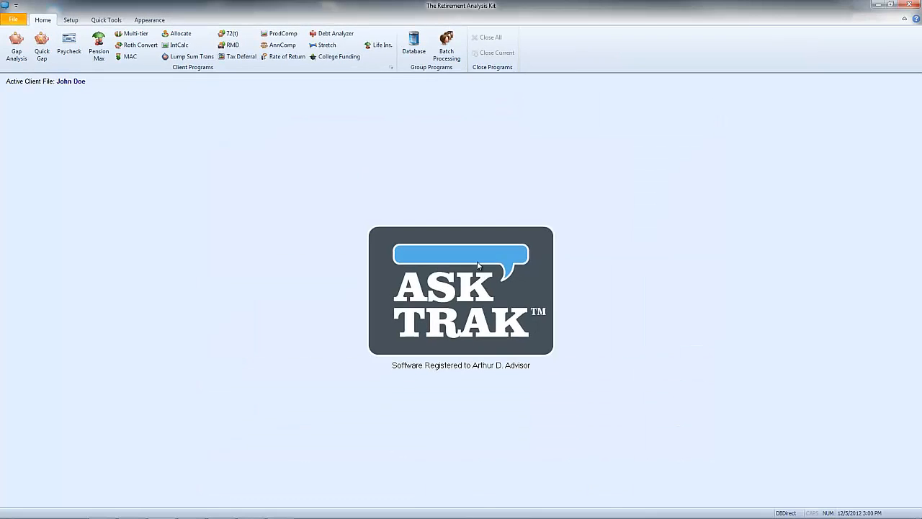